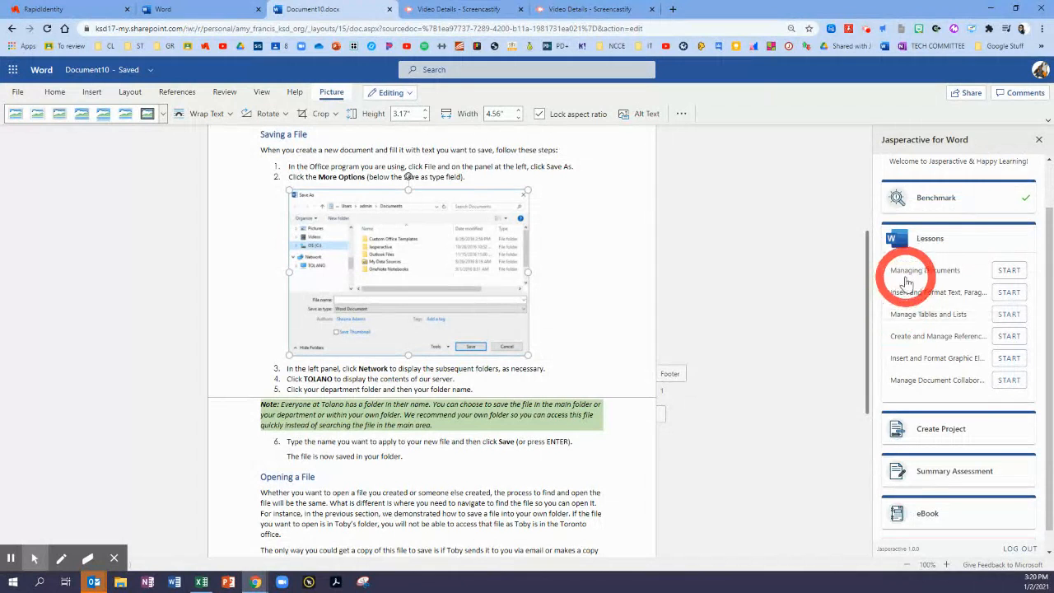
# - Open the Managing Documents lesson and start its interactive exercise "Learn to use navigation tools"
pyautogui.click(999, 275)
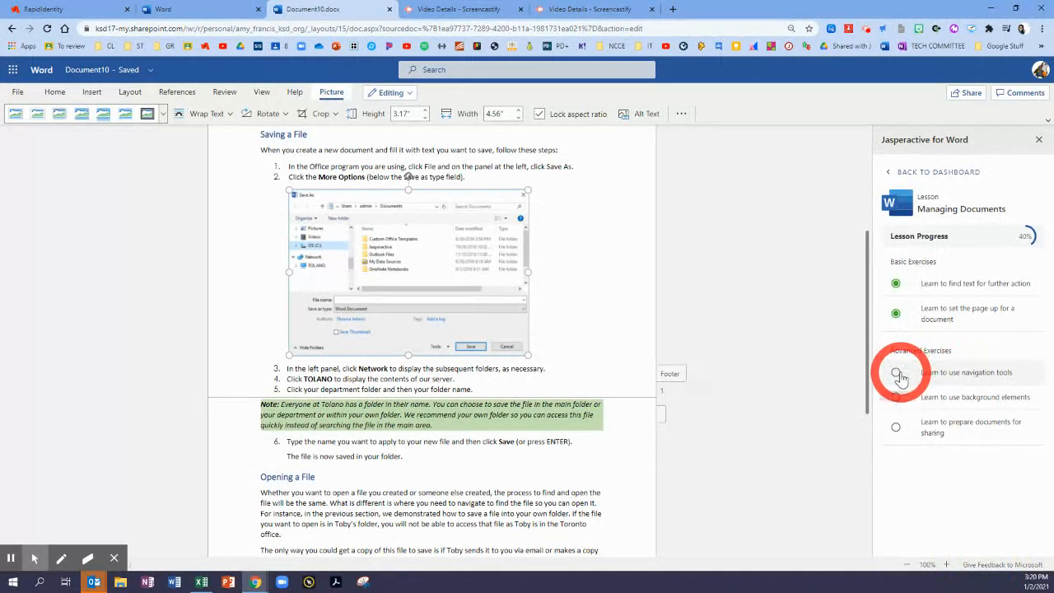
pyautogui.click(935, 376)
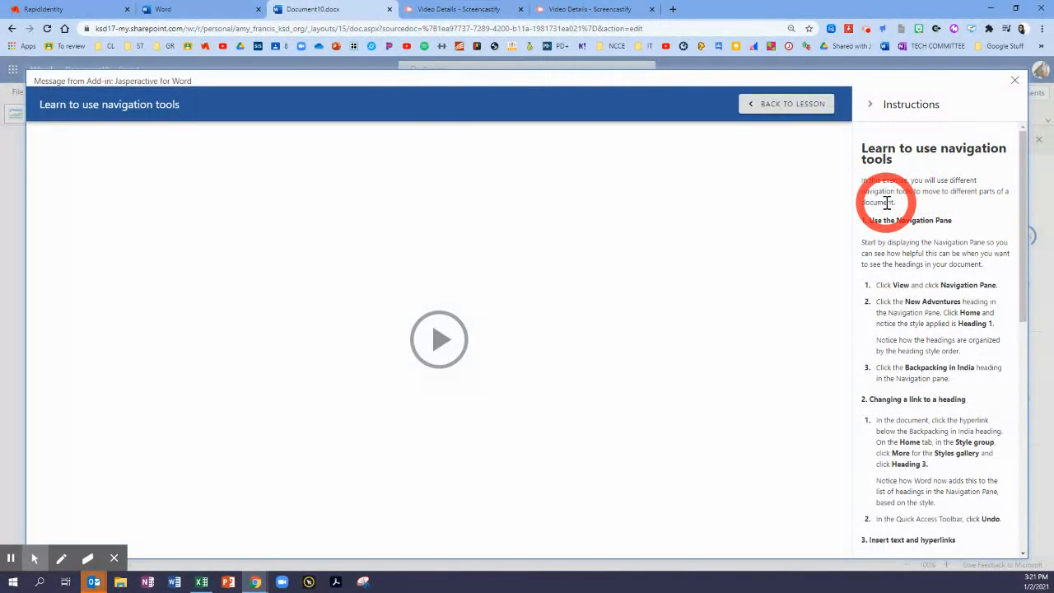
pyautogui.click(440, 346)
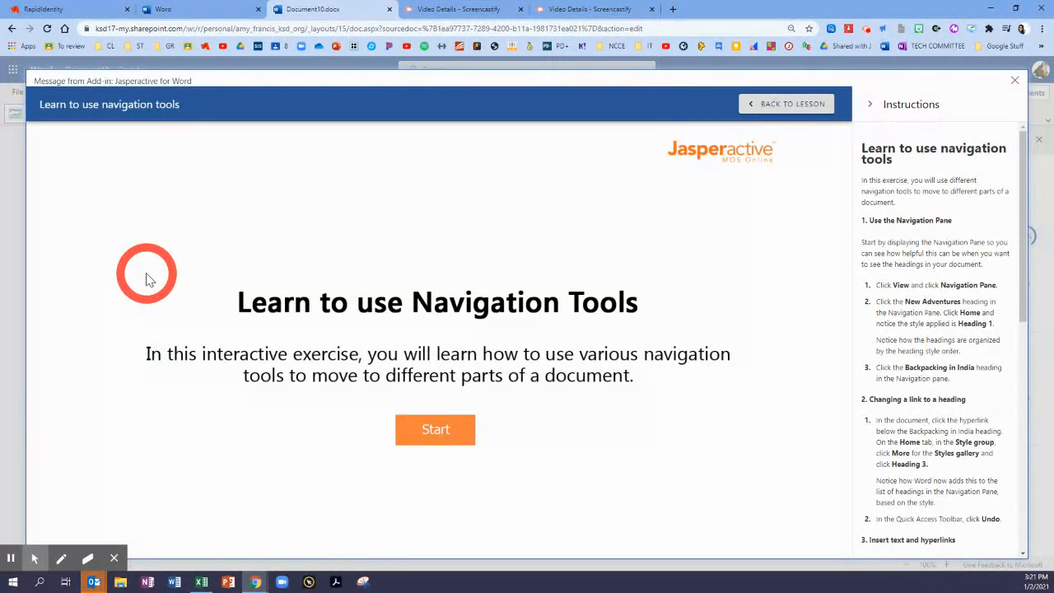
pyautogui.click(431, 430)
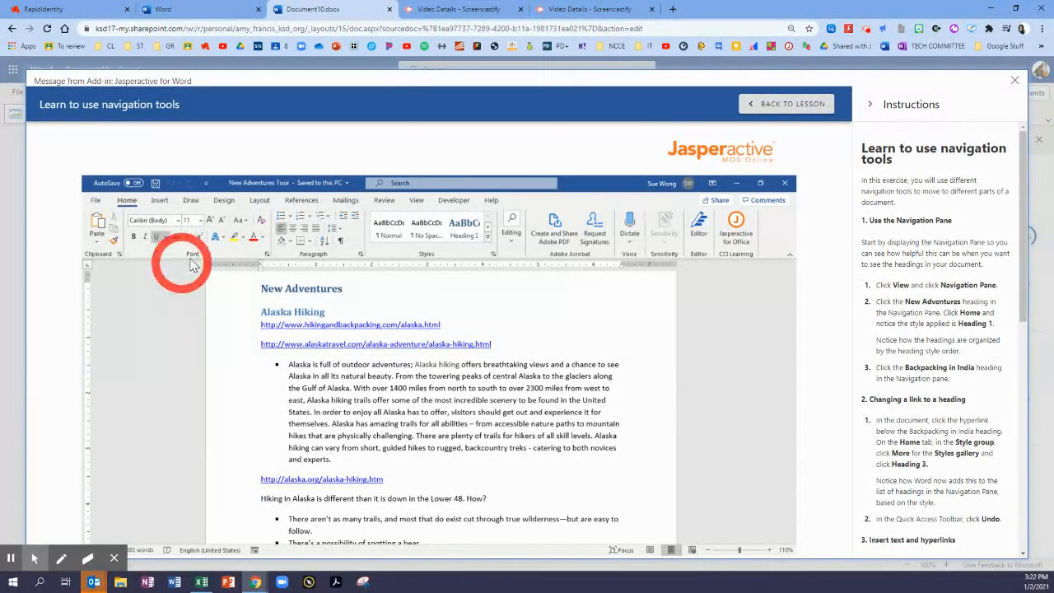
# - Display the Navigation Pane, go to the New Adventures heading and show which style is applied to it
pyautogui.click(417, 200)
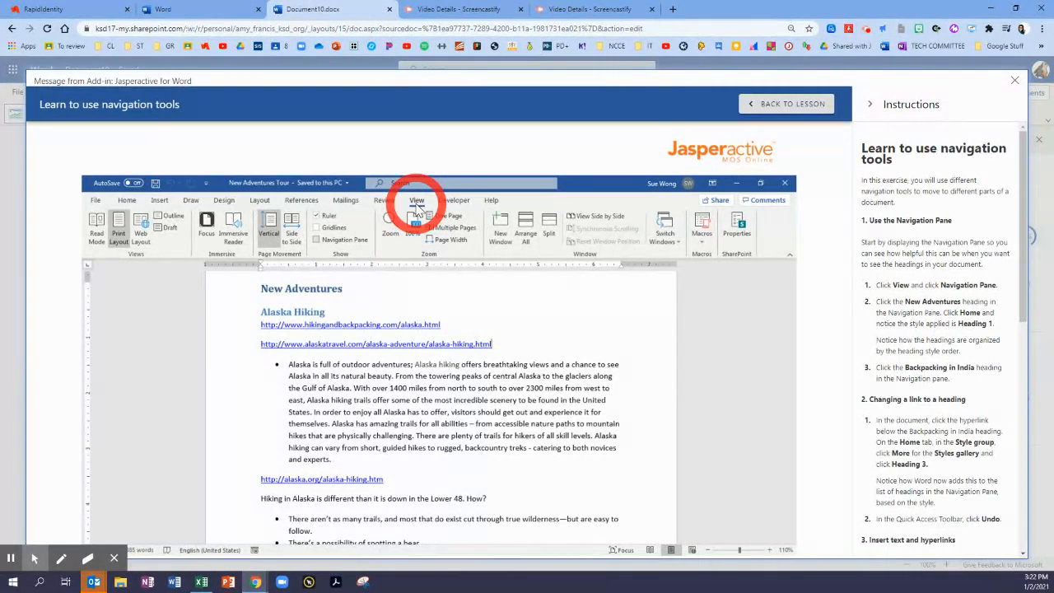
pyautogui.click(318, 244)
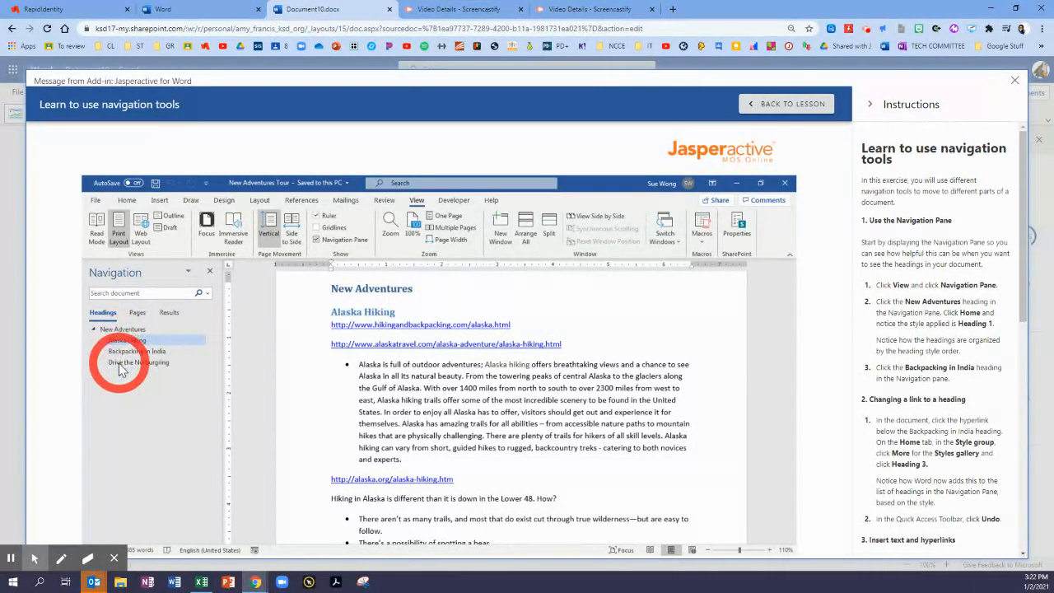
pyautogui.click(120, 331)
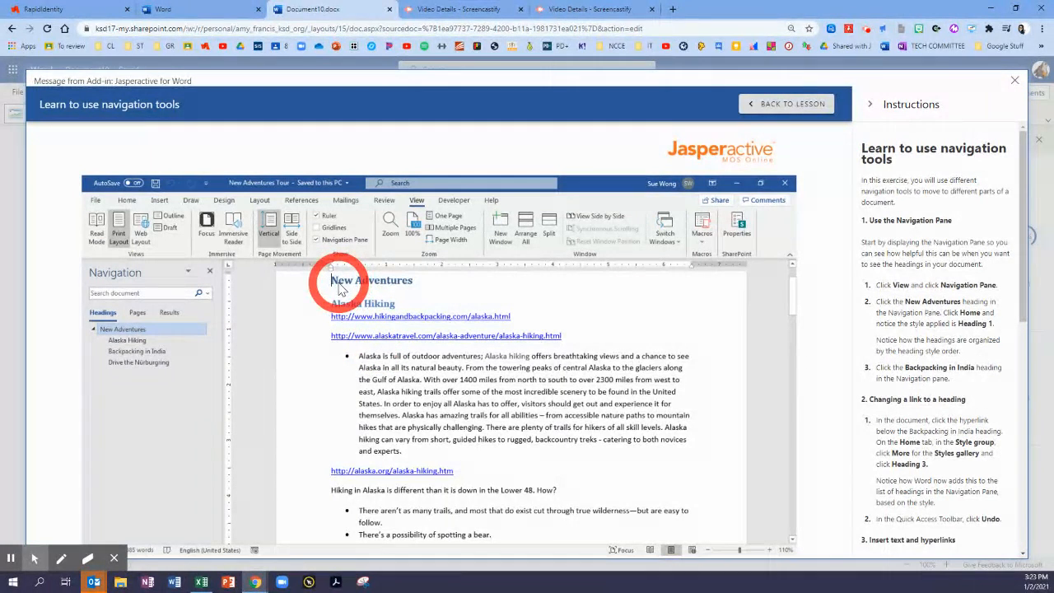
pyautogui.click(127, 201)
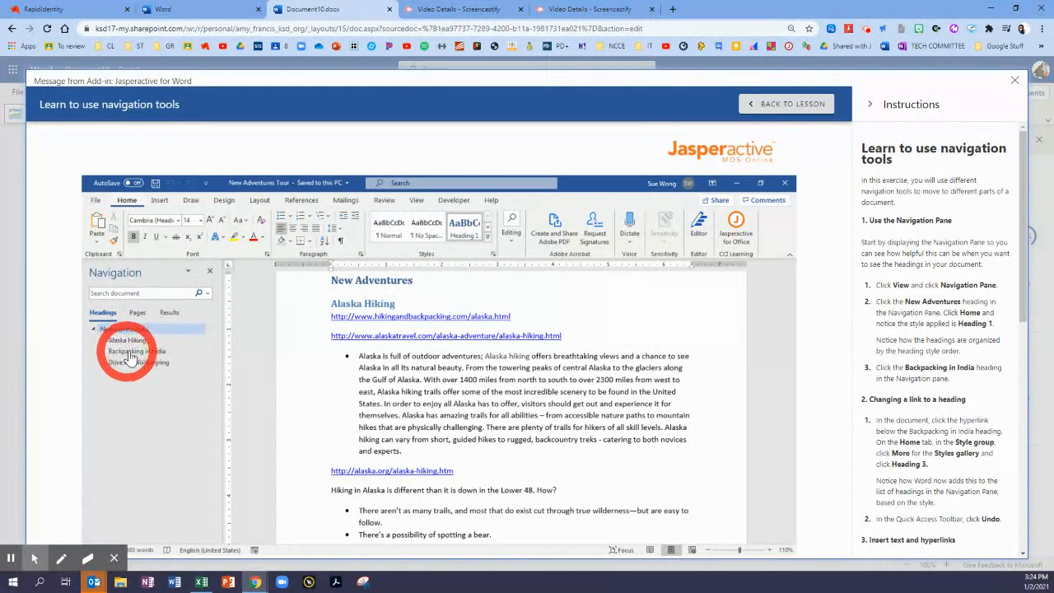
# - Apply the Heading 3 style to the hyperlink below the Backpacking in India heading and undo that style change
pyautogui.click(138, 352)
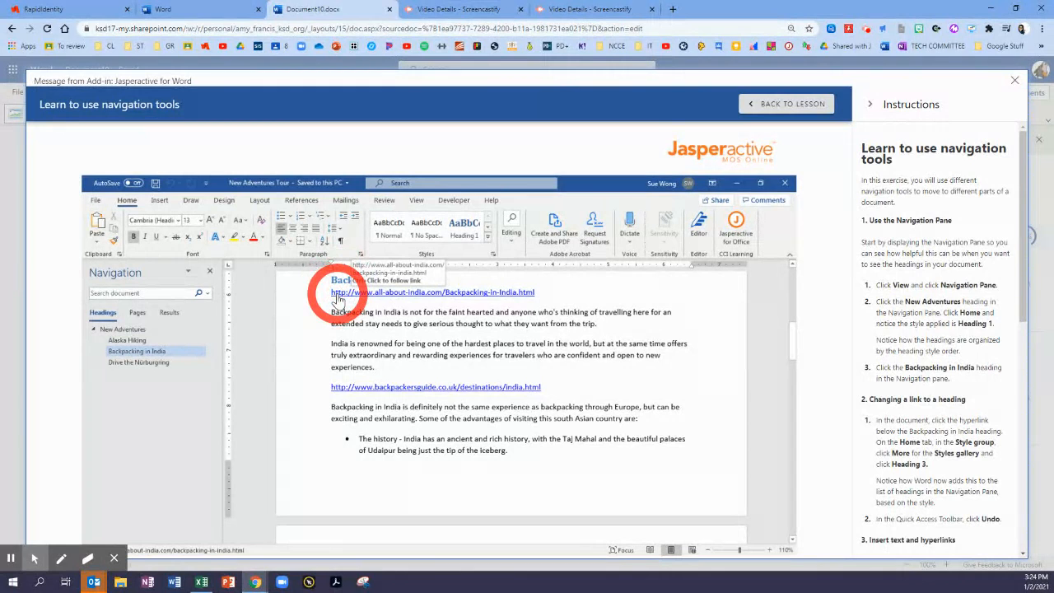
pyautogui.click(338, 297)
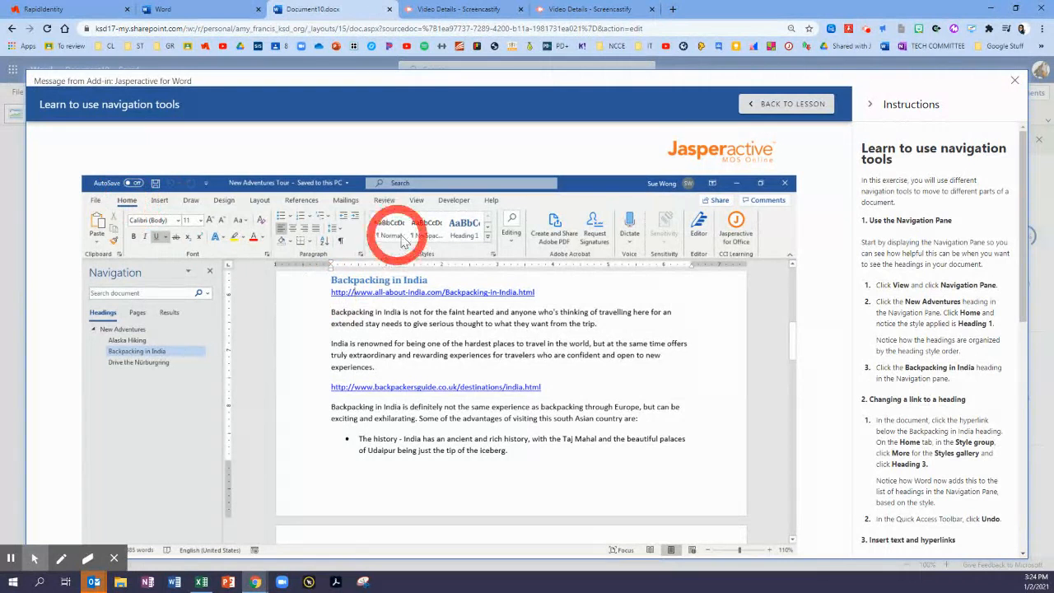
pyautogui.click(488, 240)
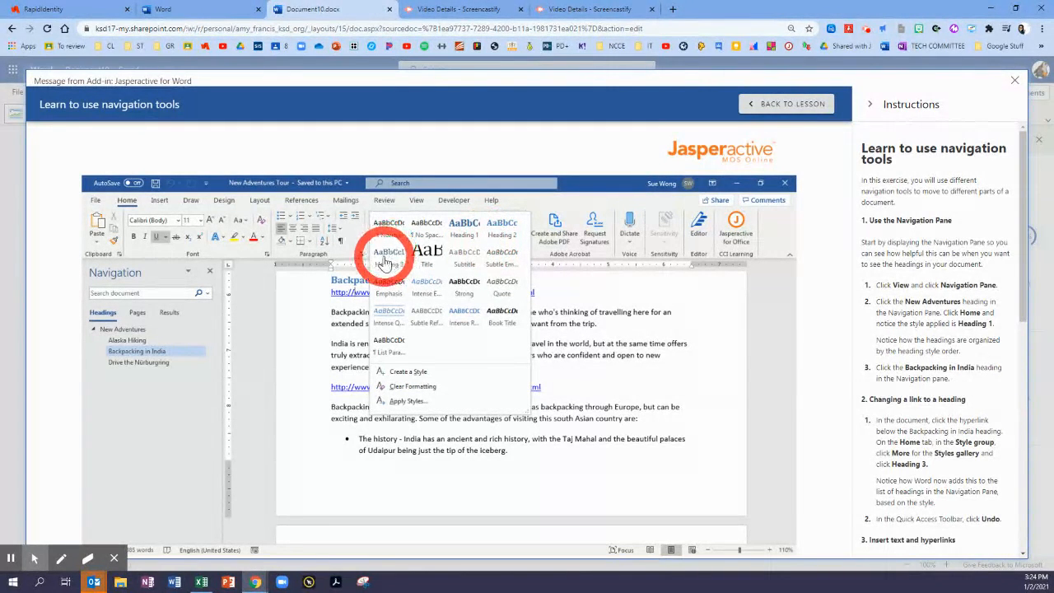
pyautogui.click(390, 258)
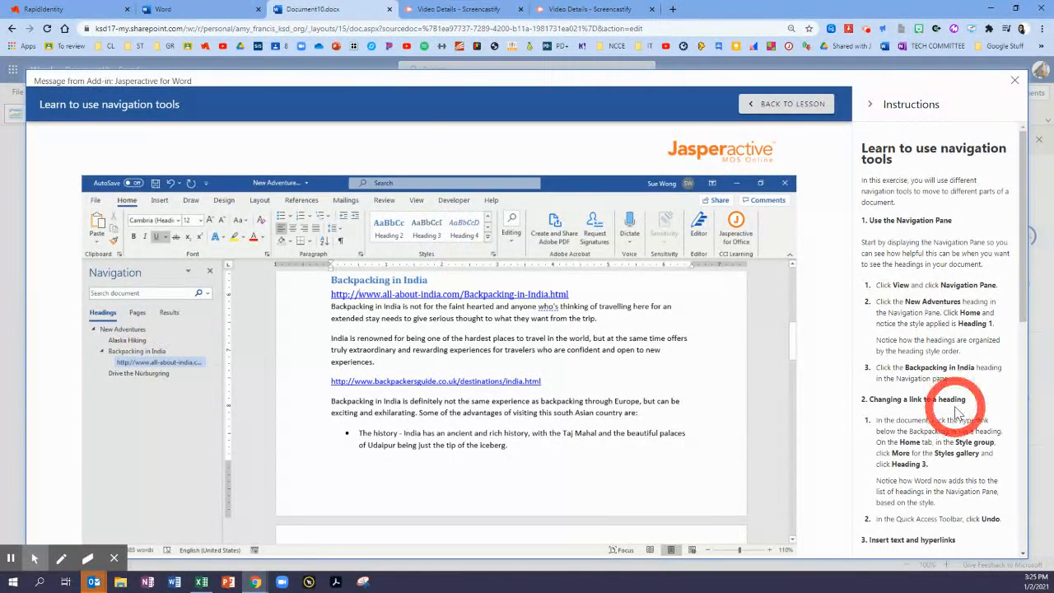
pyautogui.click(170, 185)
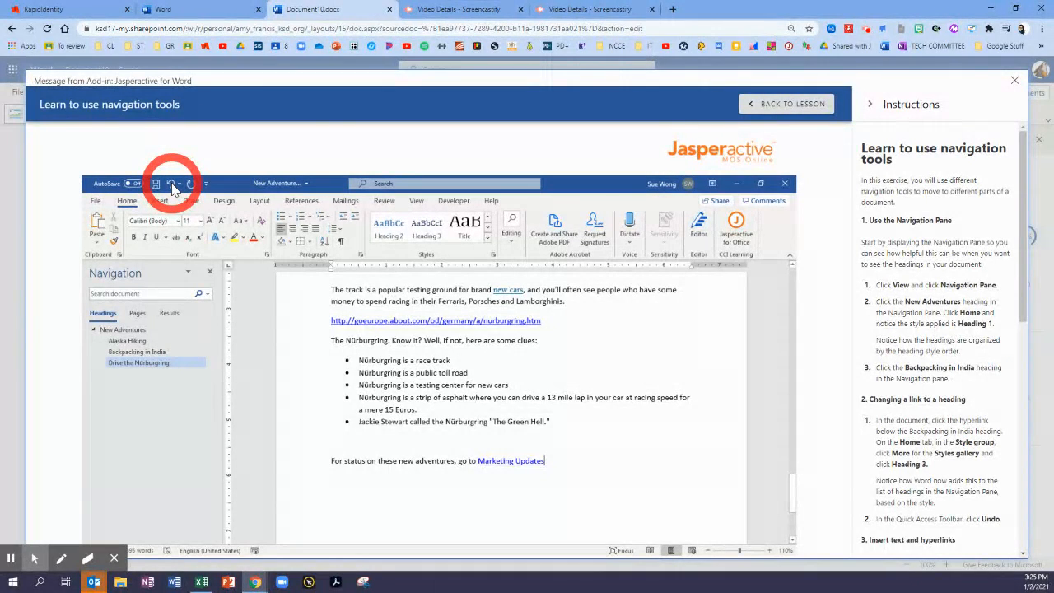
pyautogui.scroll(-4, 939, 387)
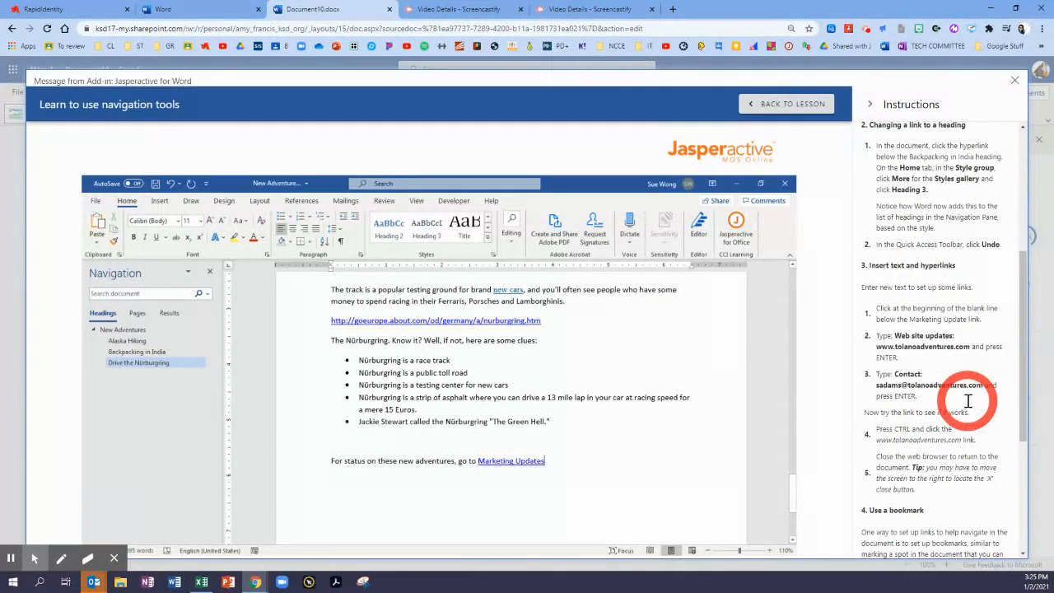
pyautogui.scroll(-5, 921, 317)
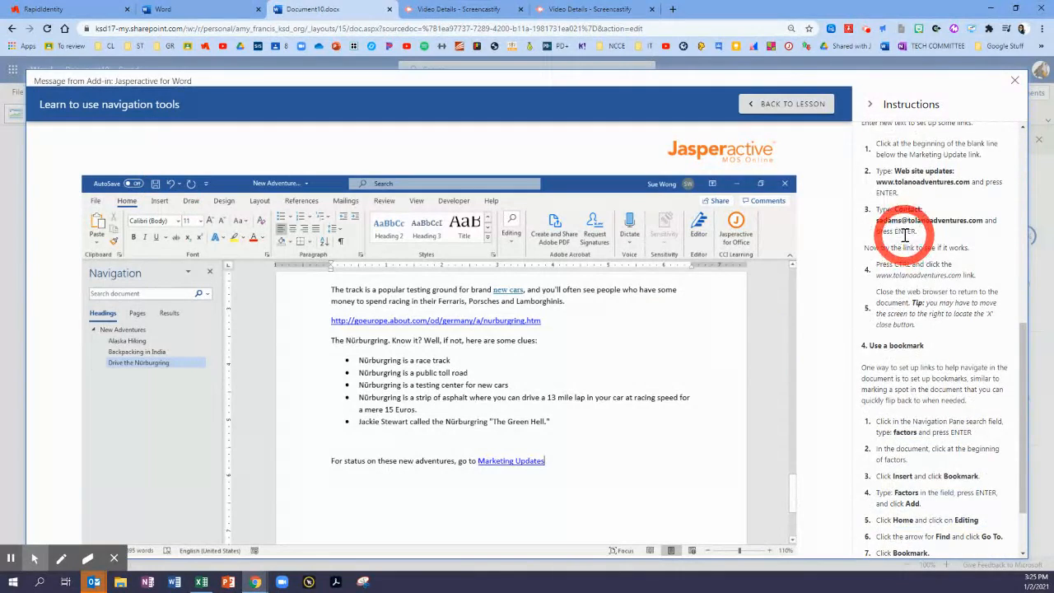
pyautogui.scroll(1, 1022, 360)
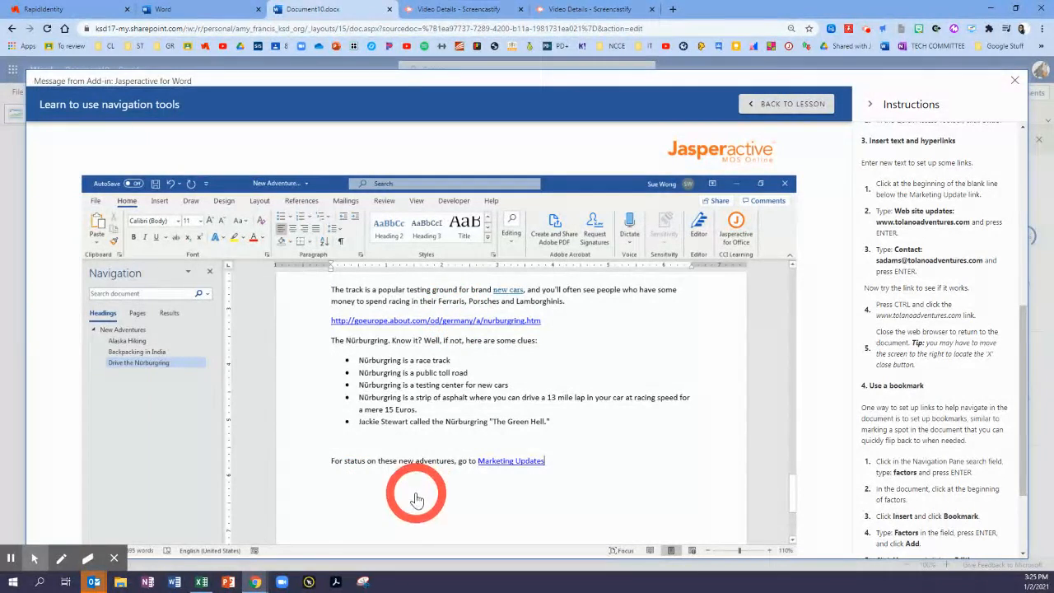
pyautogui.click(335, 476)
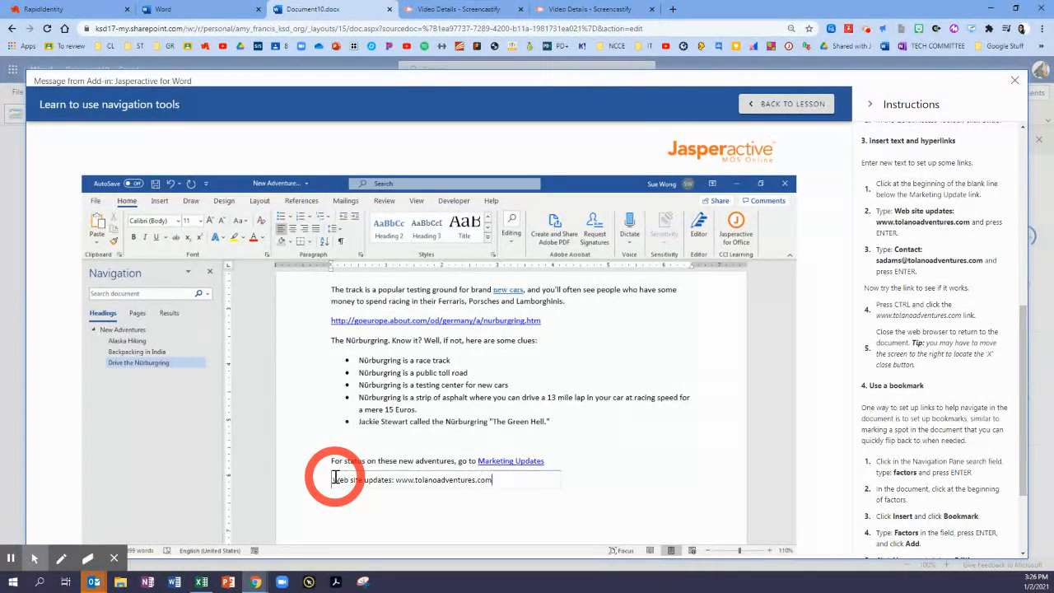
pyautogui.press('Return')
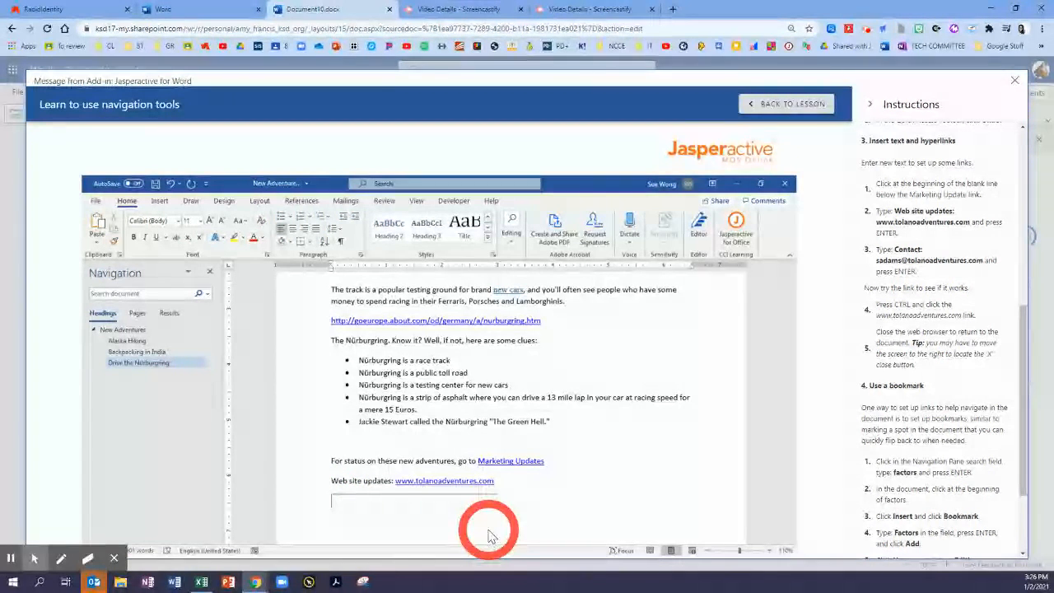
# - Copy the contact line with its e-mail address from the instructions and add it as a link below the web site updates line
pyautogui.moveTo(896, 249); pyautogui.dragTo(982, 262)
pyautogui.hotkey('ctrl', 'c')
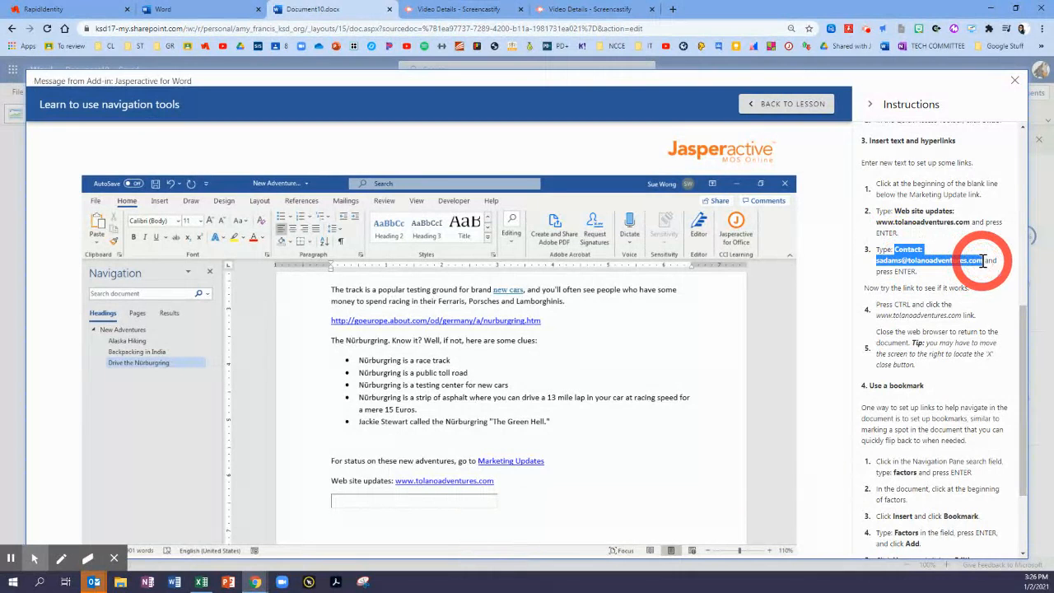
pyautogui.click(336, 501)
pyautogui.hotkey('ctrl', 'v')
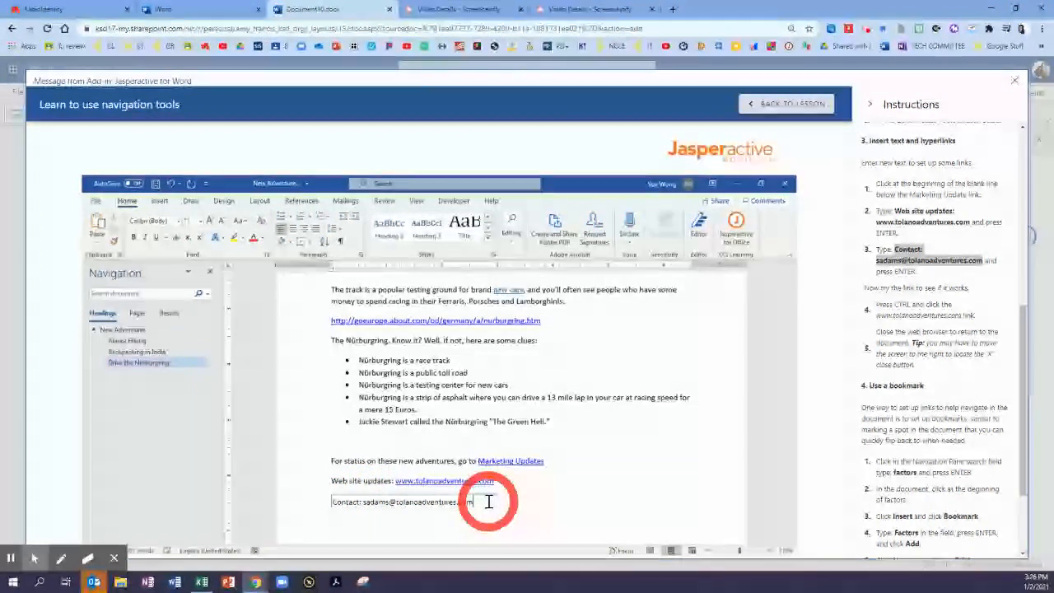
pyautogui.press('Return')
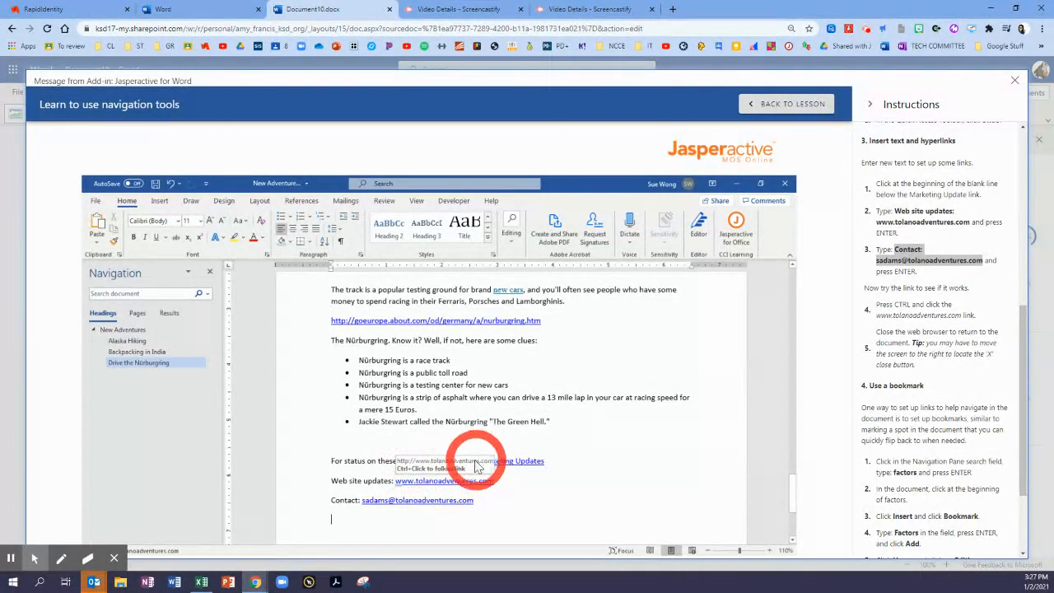
pyautogui.keyDown('ctrl'); pyautogui.click(425, 486); pyautogui.keyUp('ctrl')
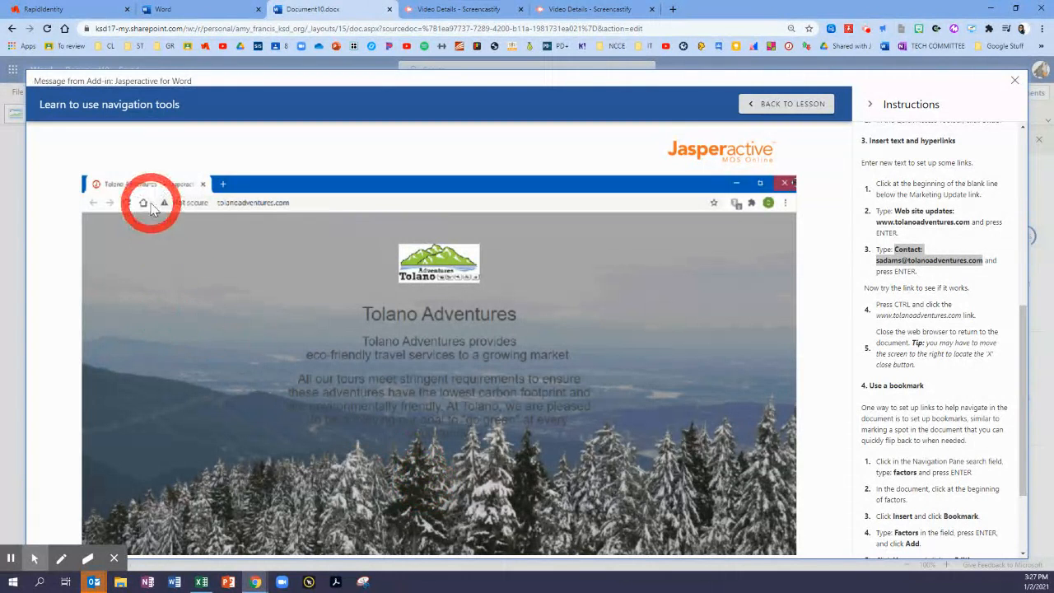
pyautogui.click(786, 186)
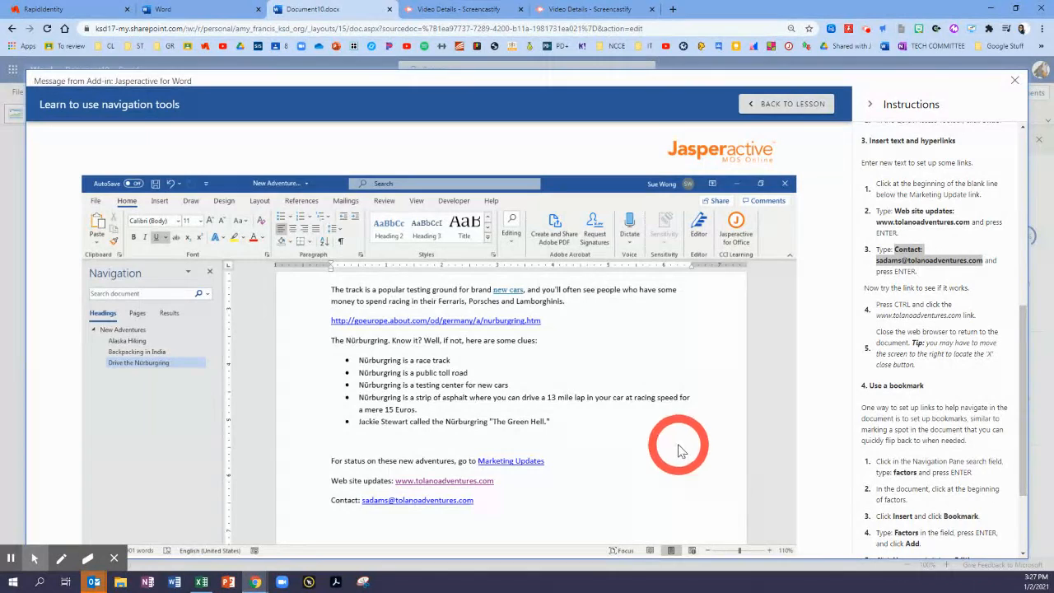
# - Search the document for "factors" from the Navigation Pane
pyautogui.moveTo(1024, 374); pyautogui.dragTo(1040, 463)
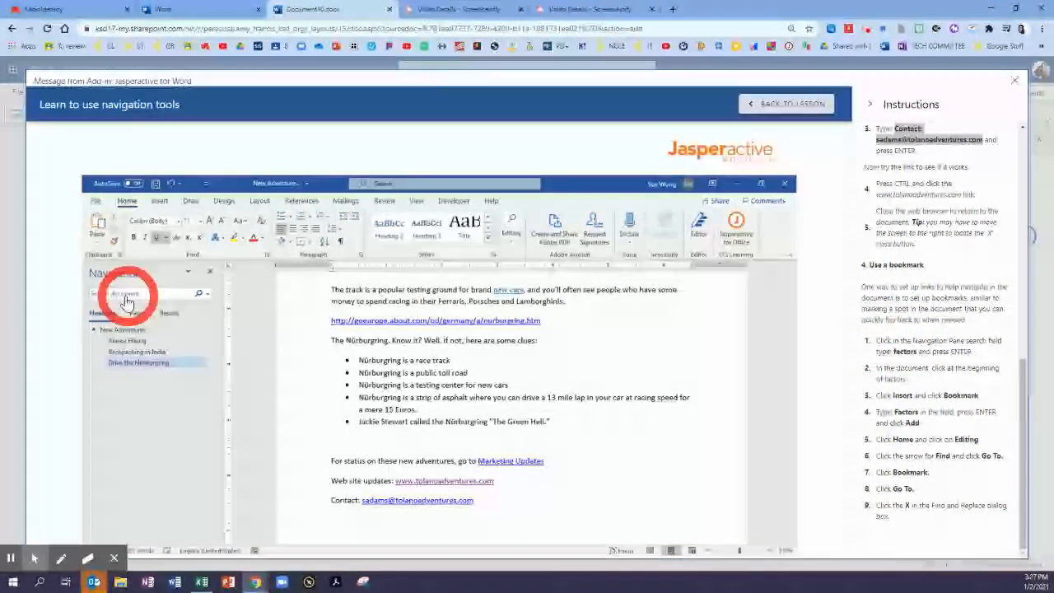
pyautogui.click(96, 294)
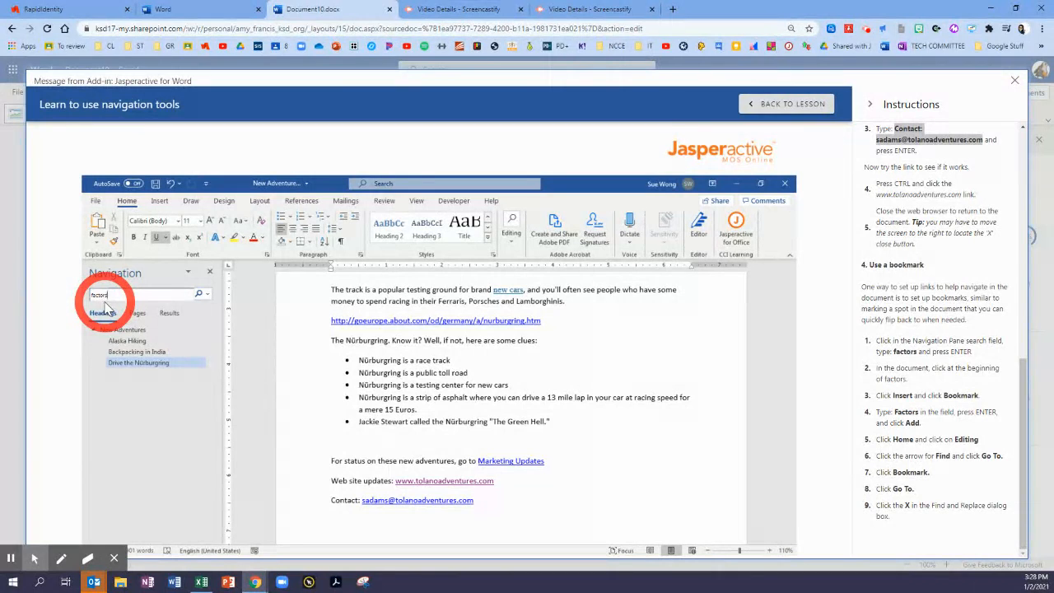
pyautogui.press('Return')
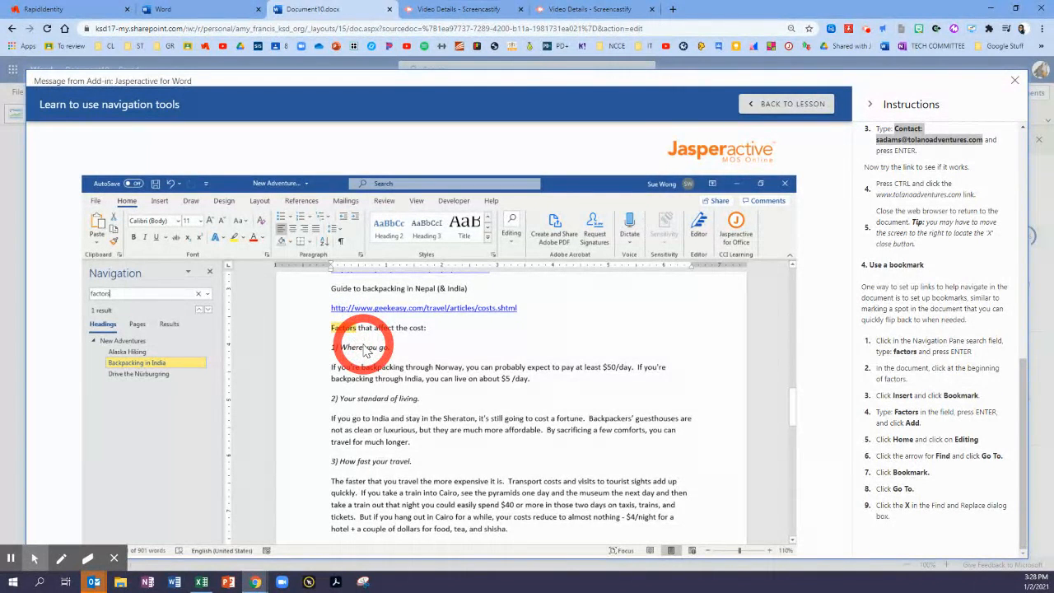
# - Add a bookmark named Factors at the beginning of the found word in "Factors that affect the cost"
pyautogui.click(162, 206)
pyautogui.click(330, 327)
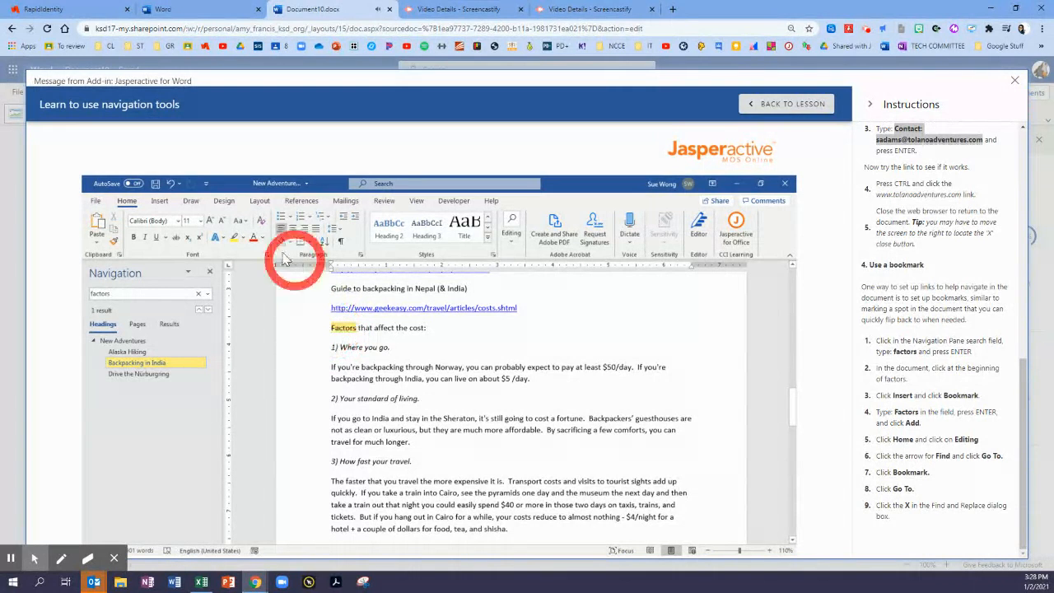
pyautogui.click(160, 202)
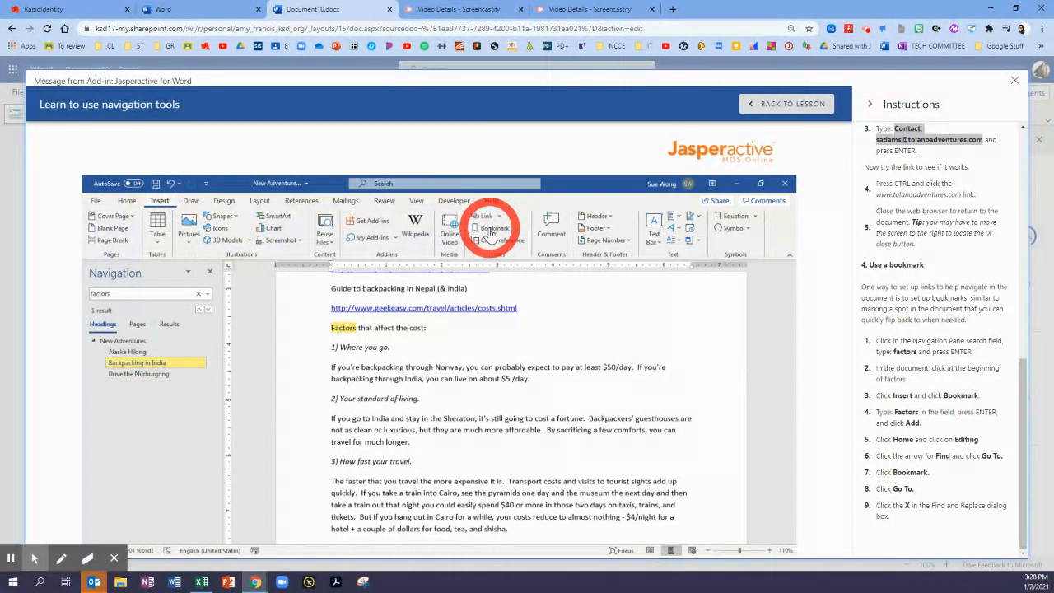
pyautogui.click(492, 232)
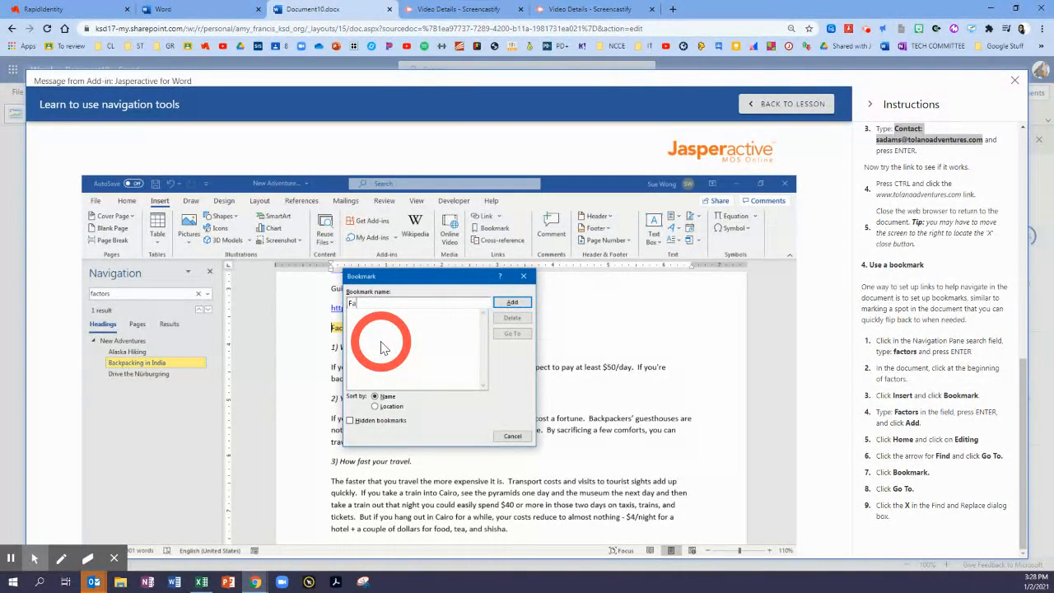
pyautogui.write('Factords')
pyautogui.press('BackSpace')
pyautogui.press('BackSpace')
pyautogui.write('s')
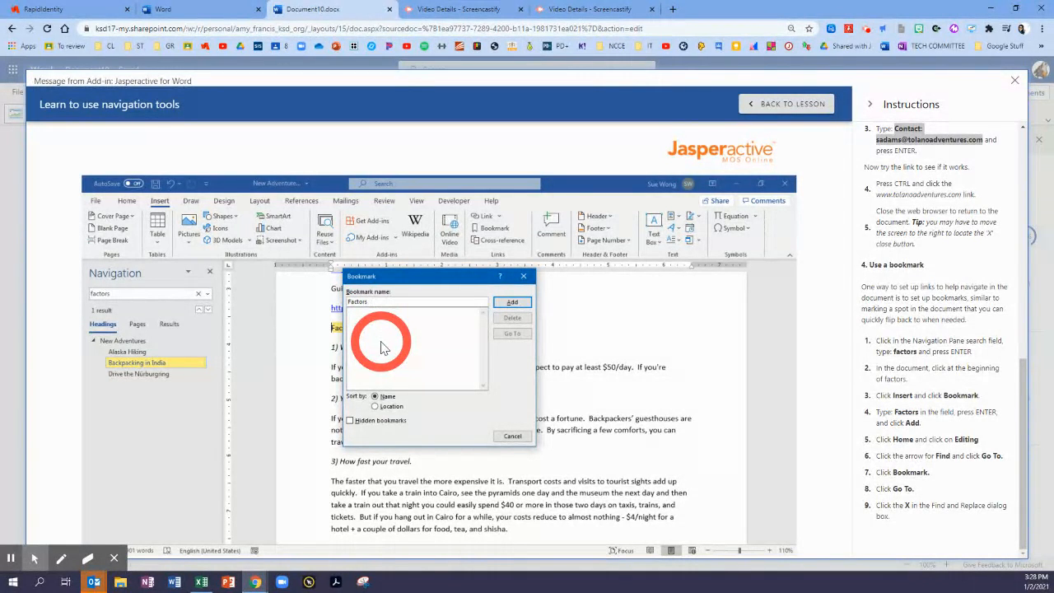
pyautogui.click(509, 303)
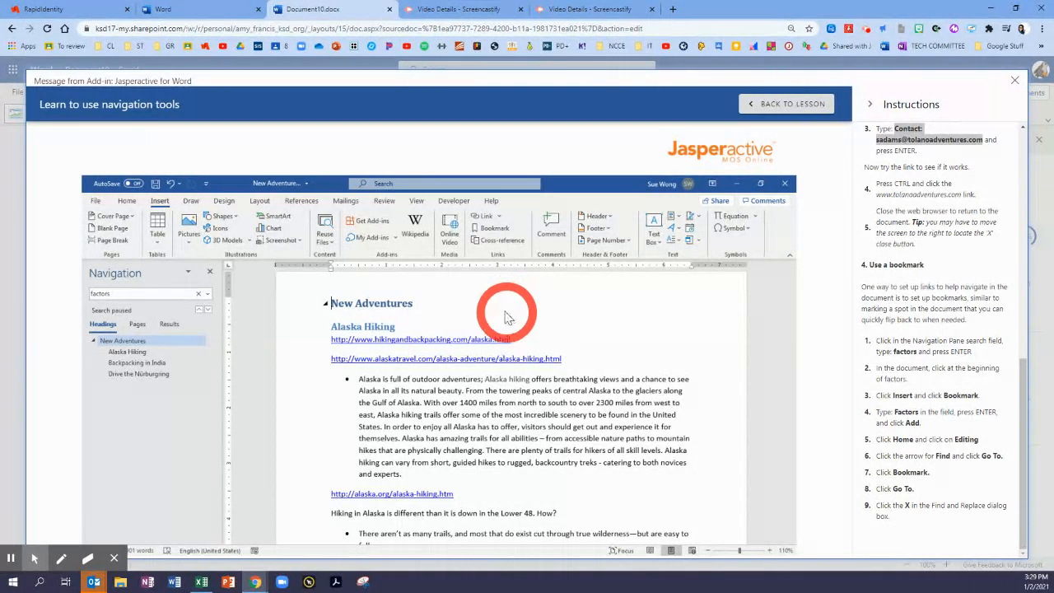
# - Go to the Factors bookmark with the Go To command, close the Find and Replace dialog and finish the exercise
pyautogui.click(123, 202)
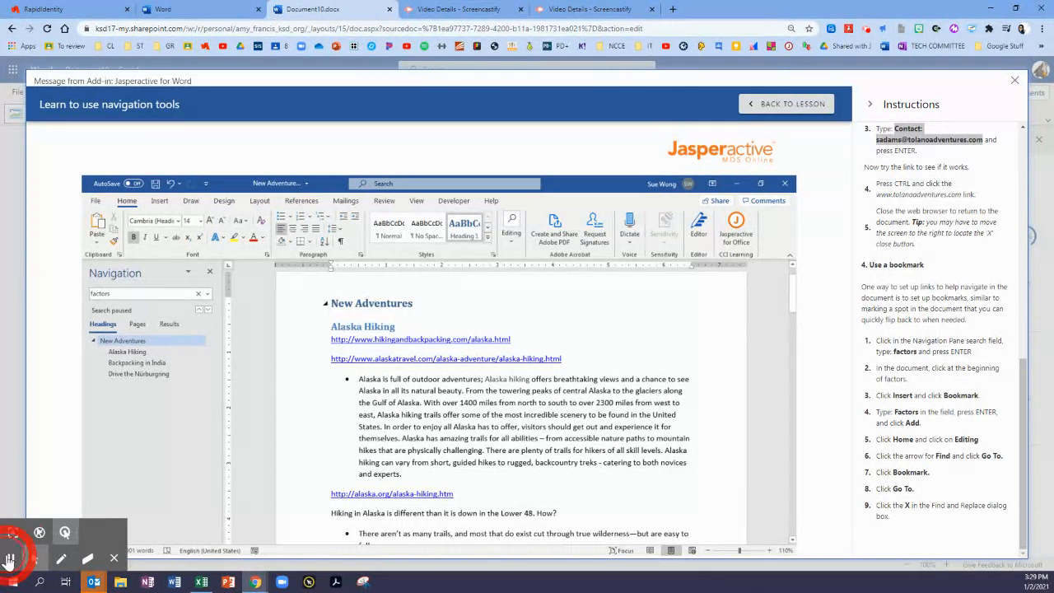
pyautogui.click(512, 229)
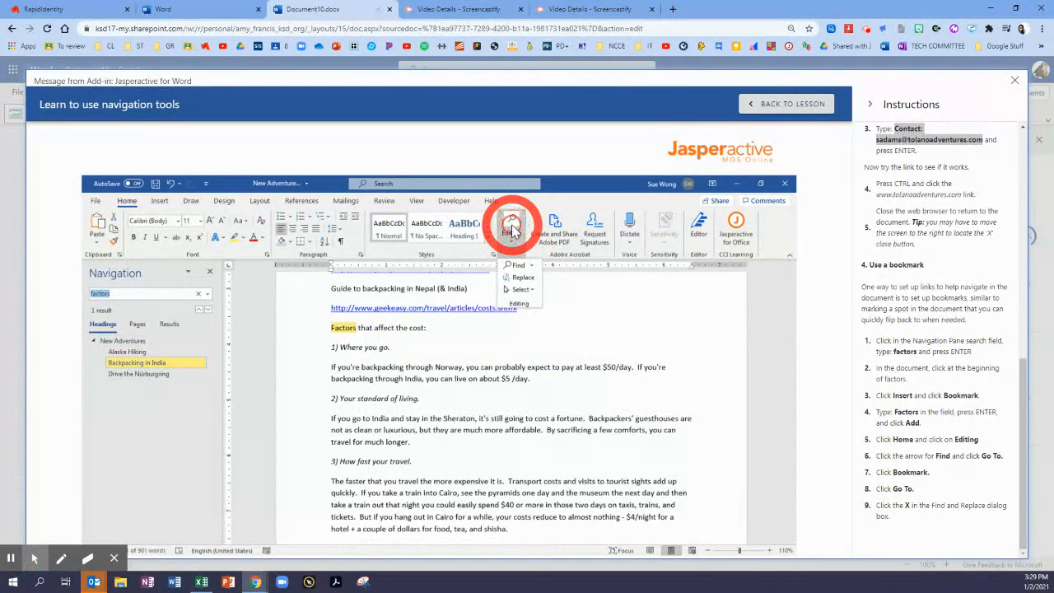
pyautogui.click(533, 272)
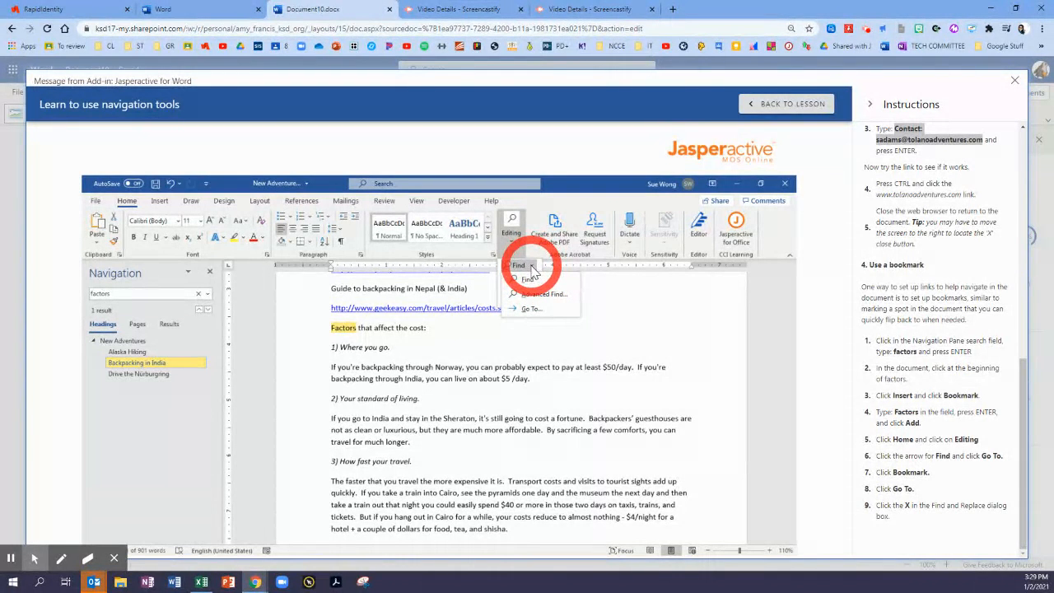
pyautogui.click(525, 311)
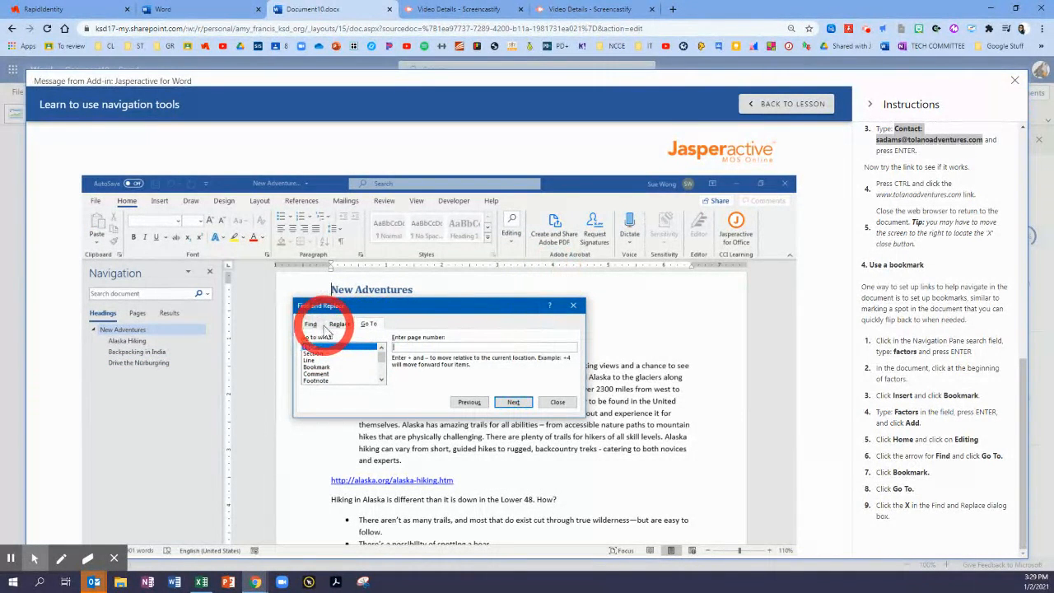
pyautogui.click(317, 367)
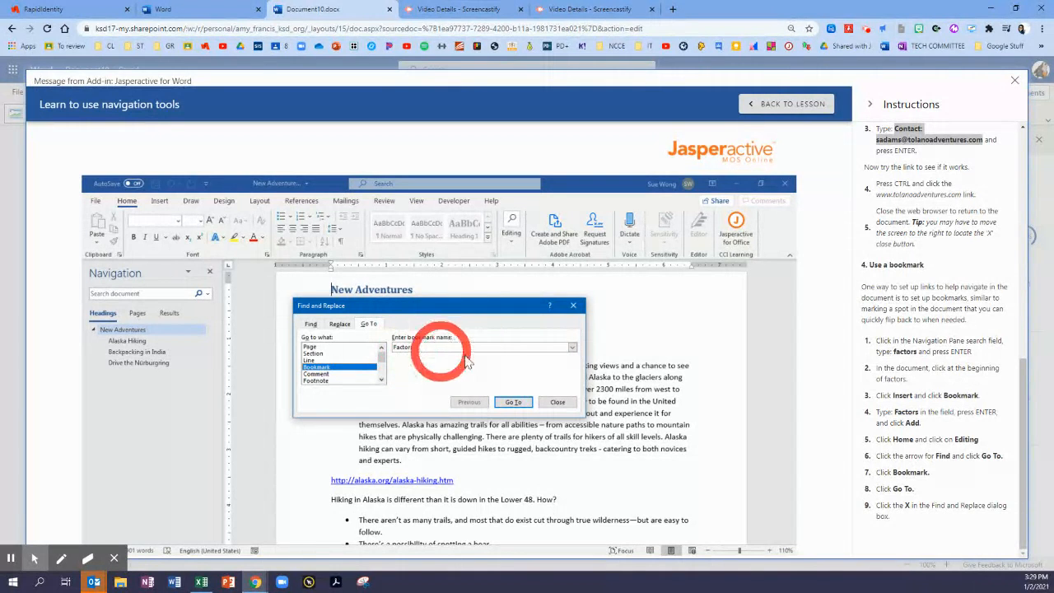
pyautogui.click(511, 403)
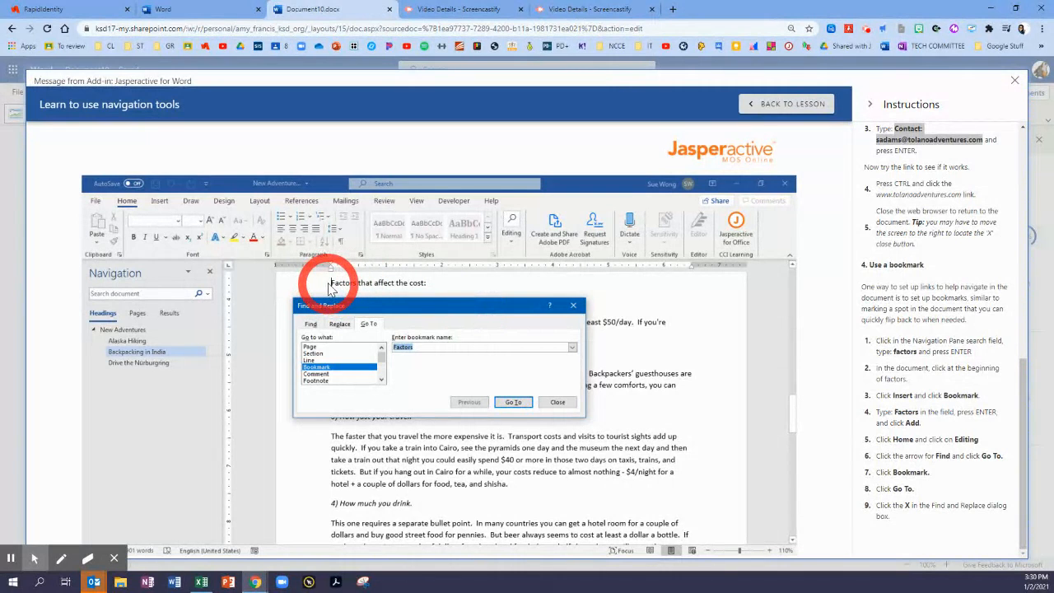
pyautogui.click(574, 309)
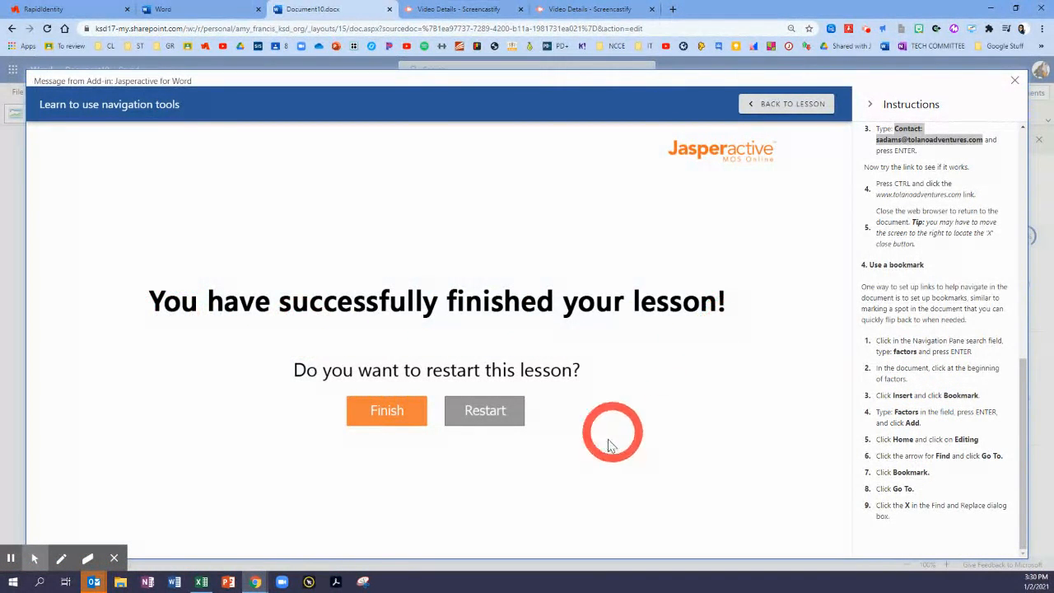
pyautogui.click(385, 419)
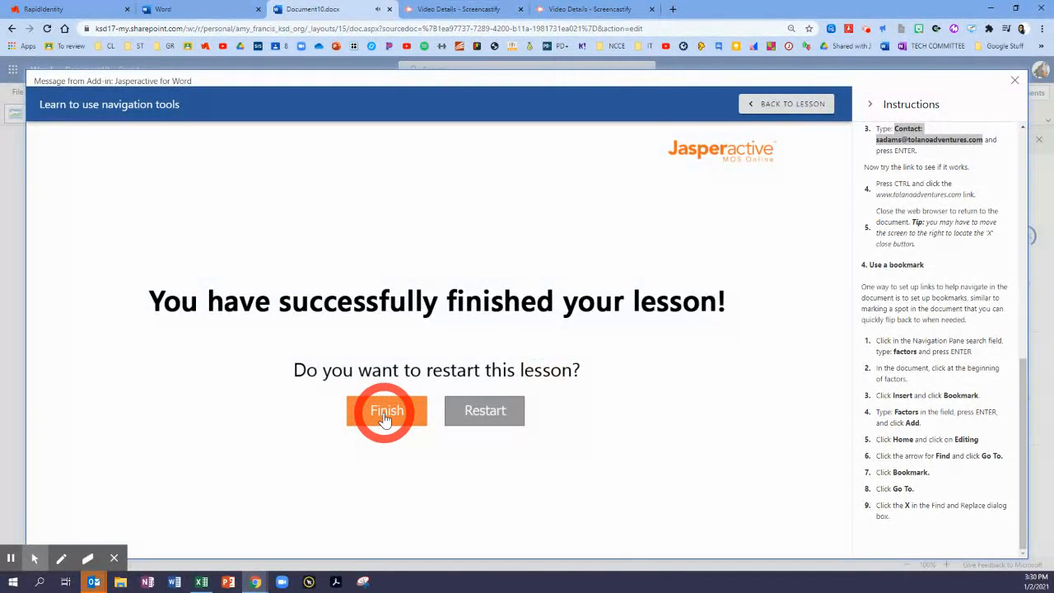